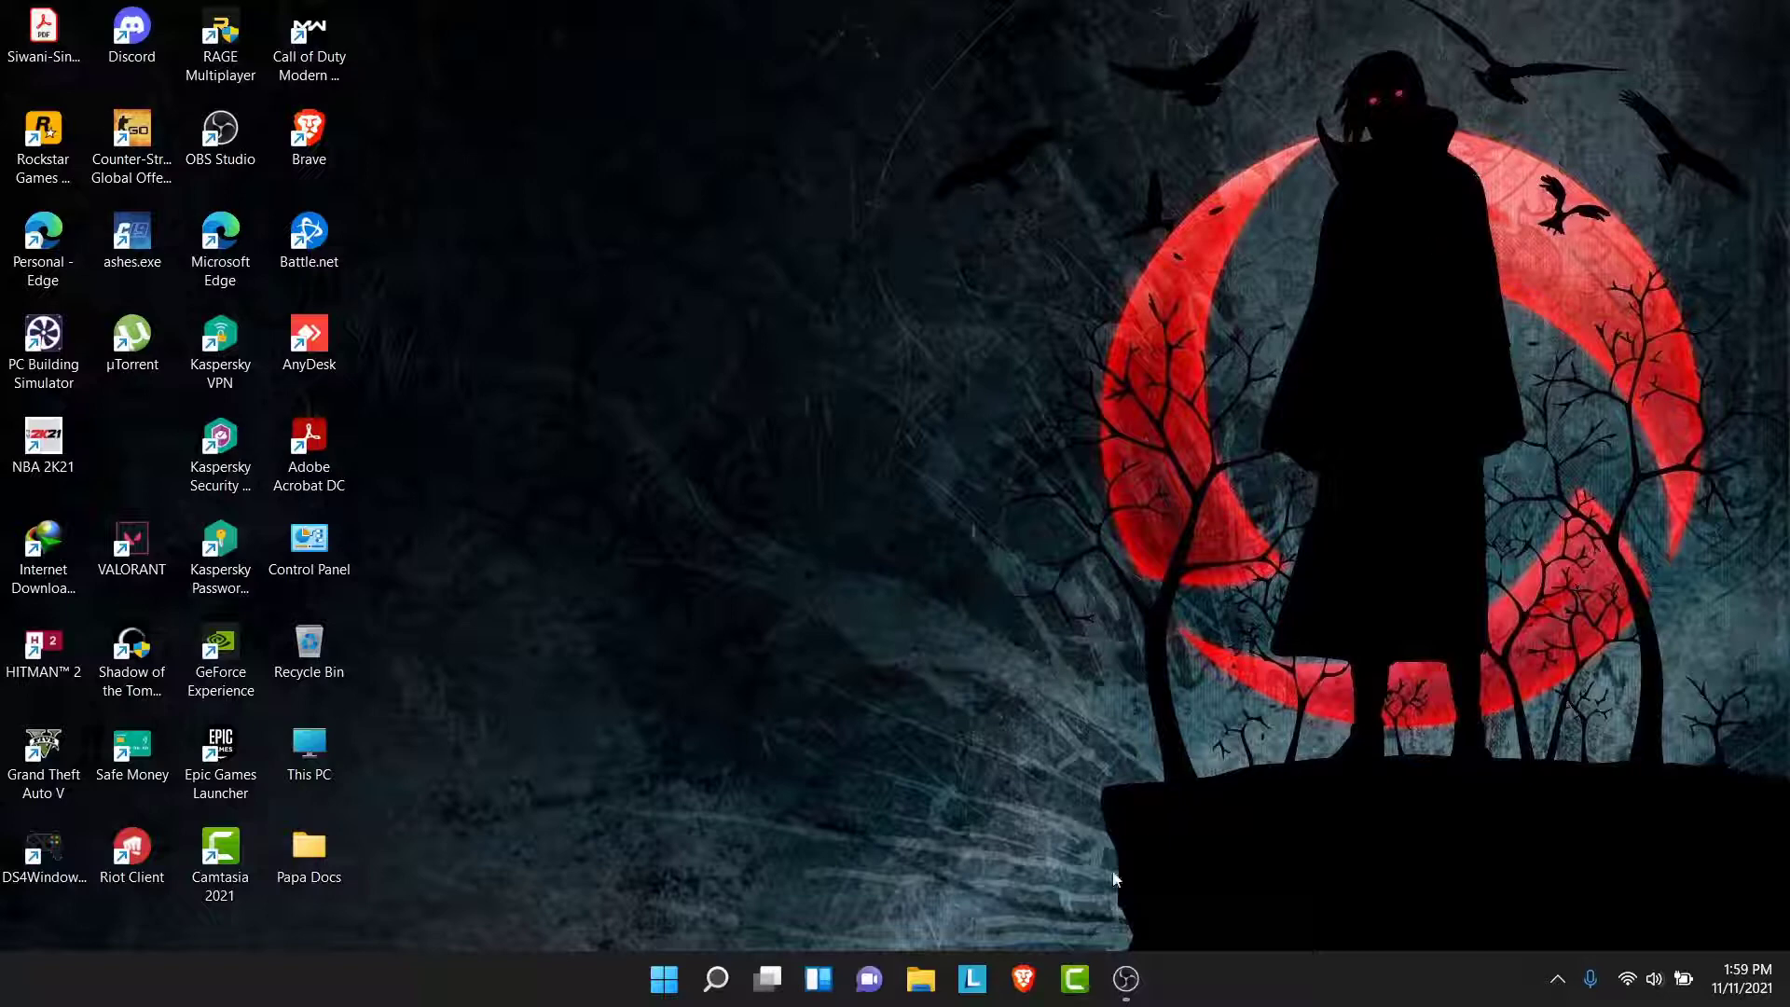
# Launch Brave and go to outlook.com via the address bar autocomplete.
pyautogui.click(1023, 979)
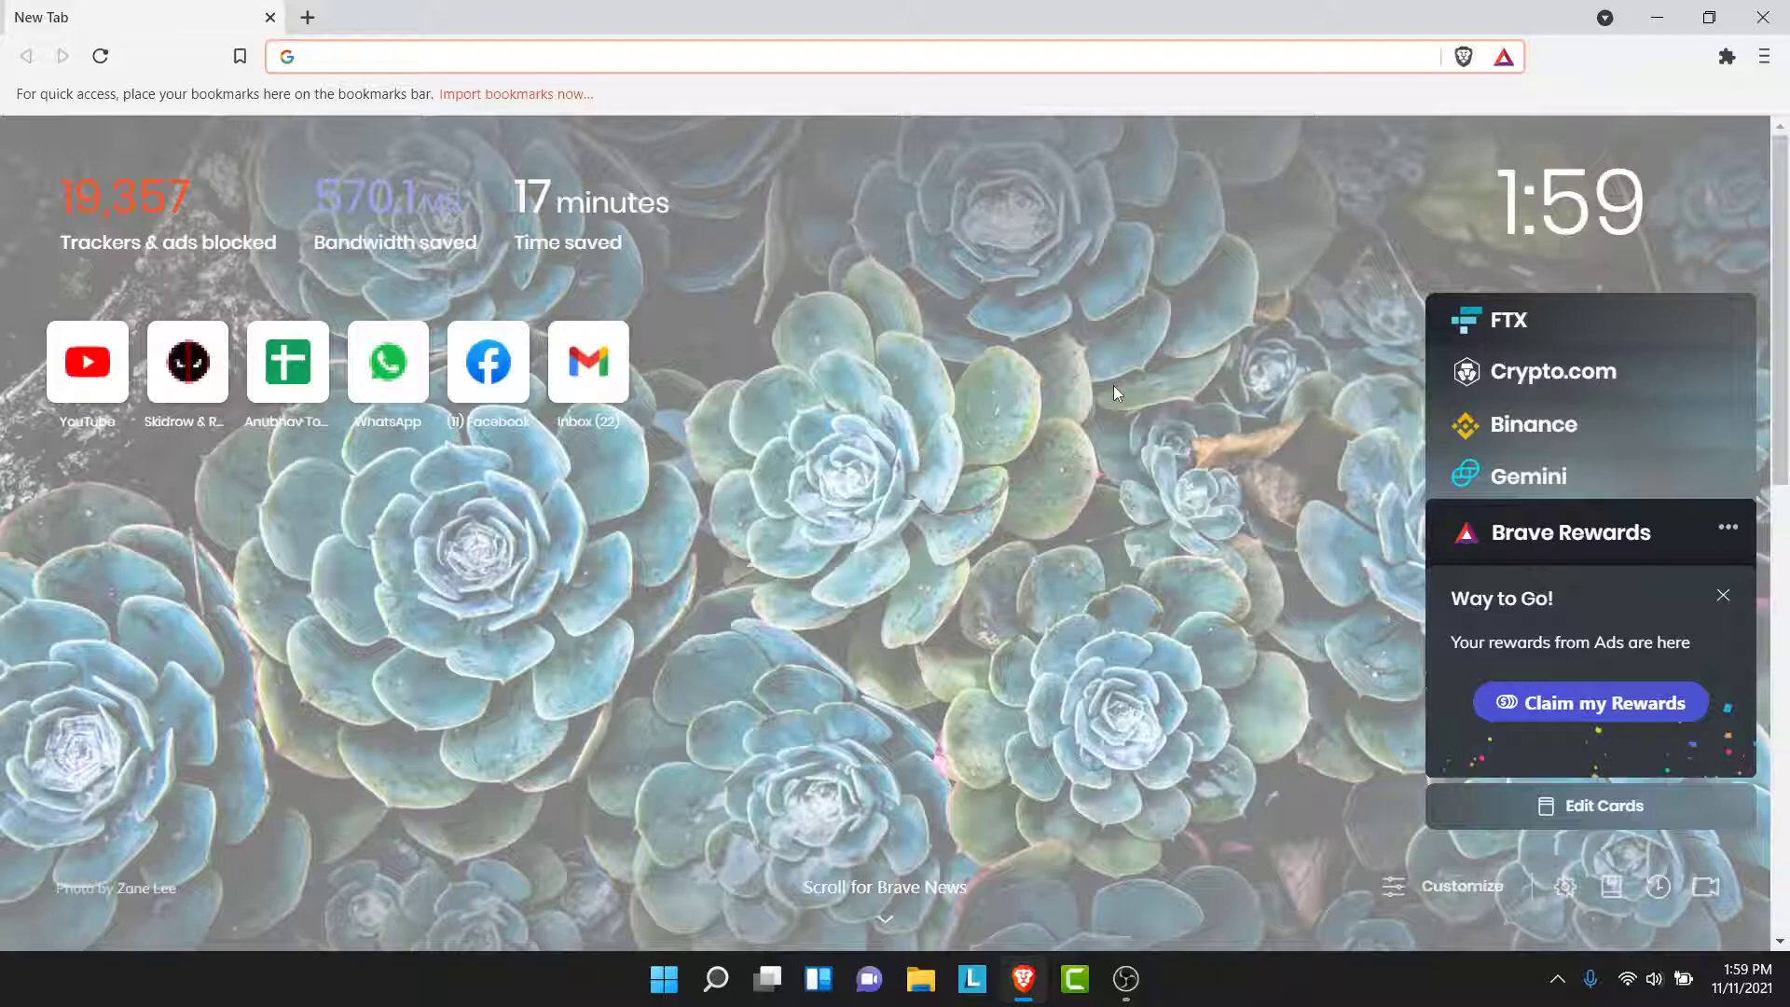
pyautogui.write('ou')
pyautogui.press('Return')
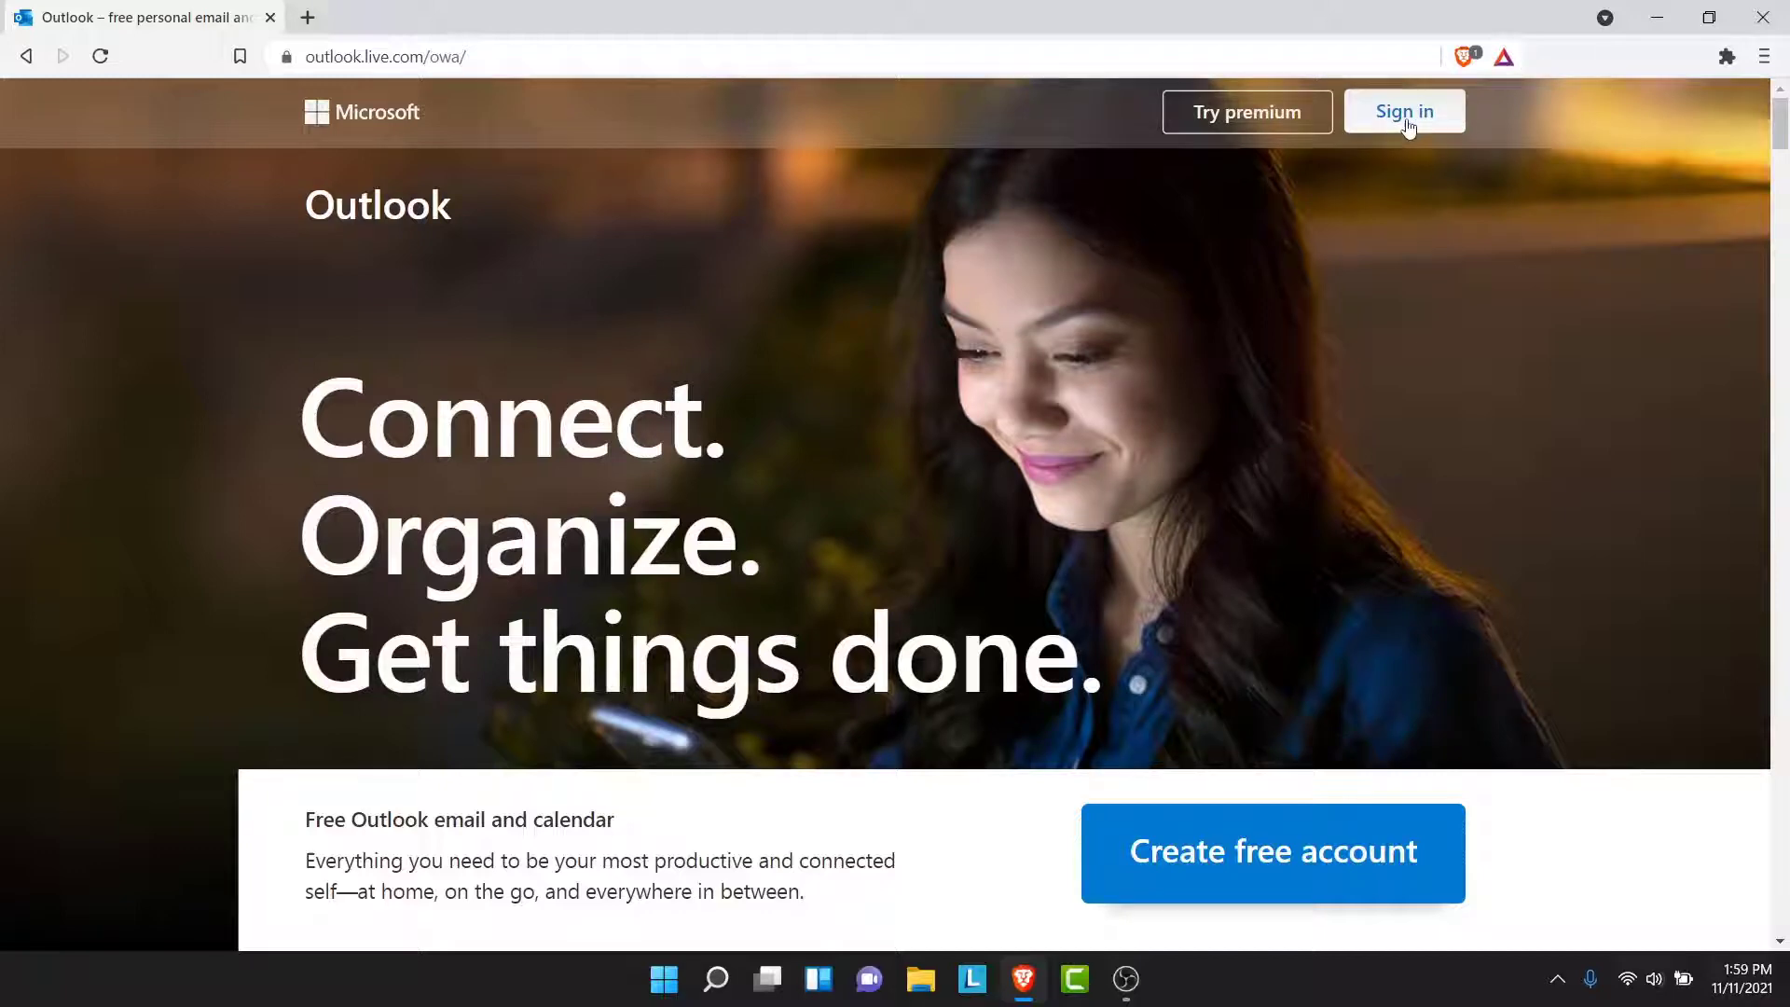
# Choose Sign in on the Outlook page and submit the account email address.
pyautogui.click(1439, 126)
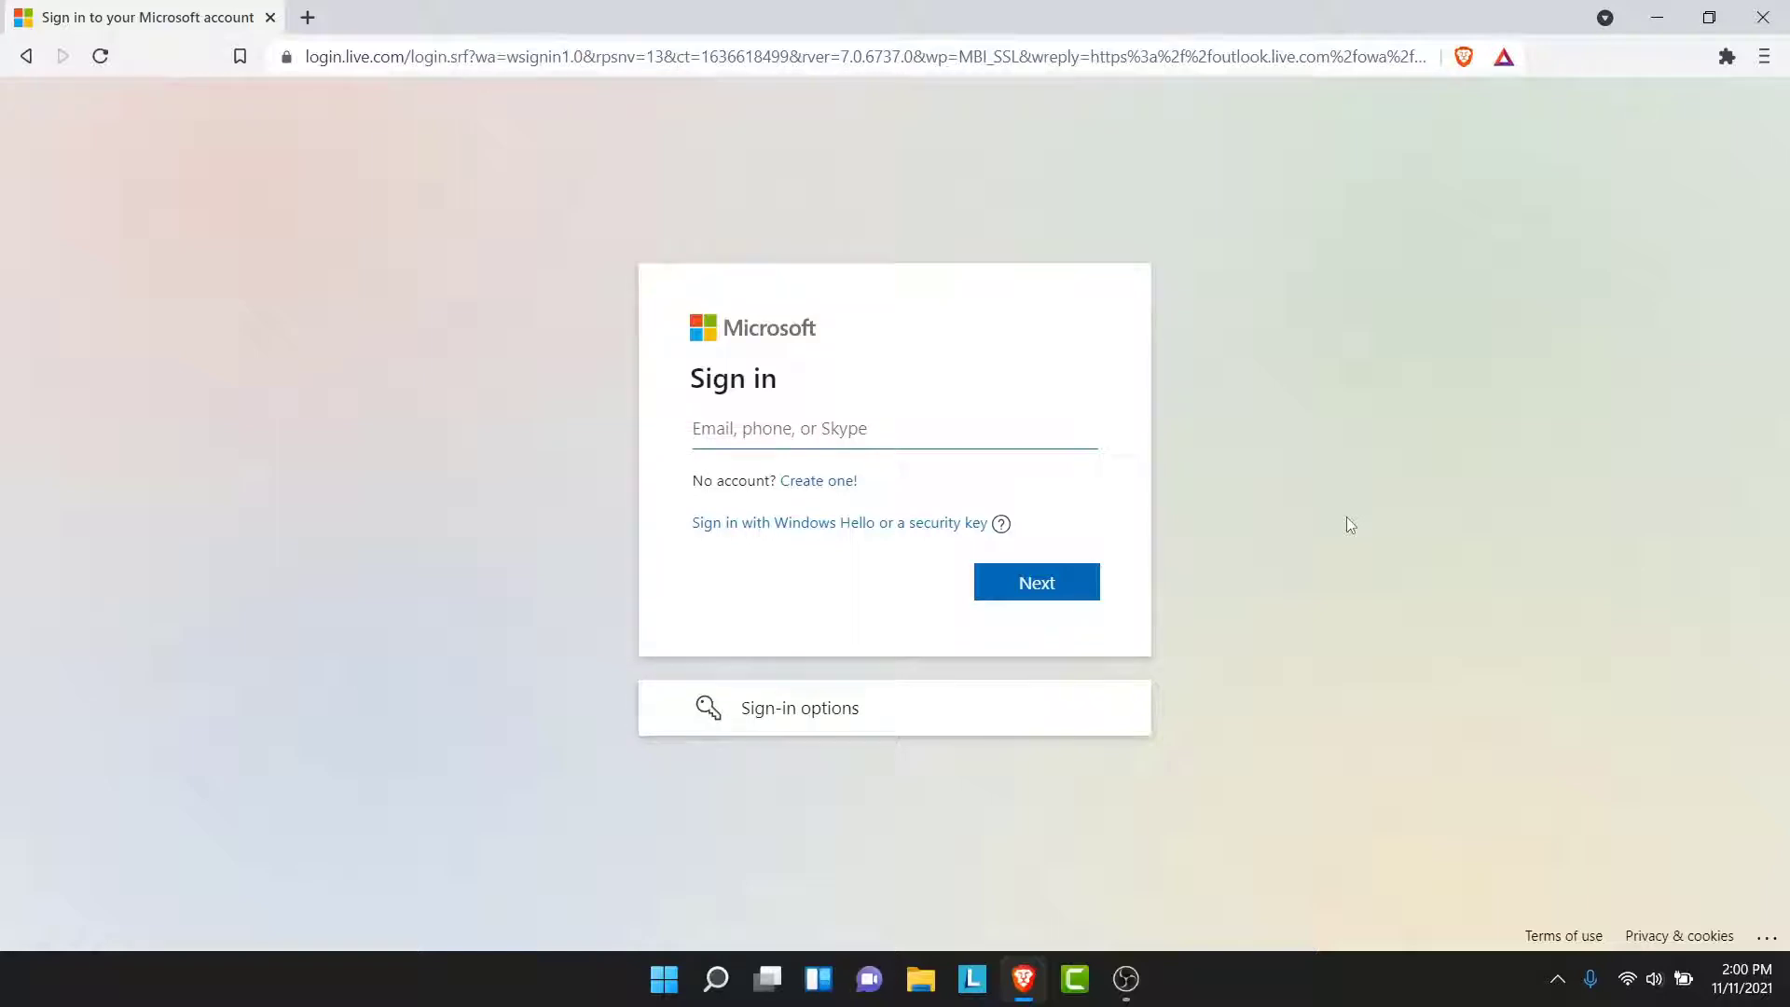
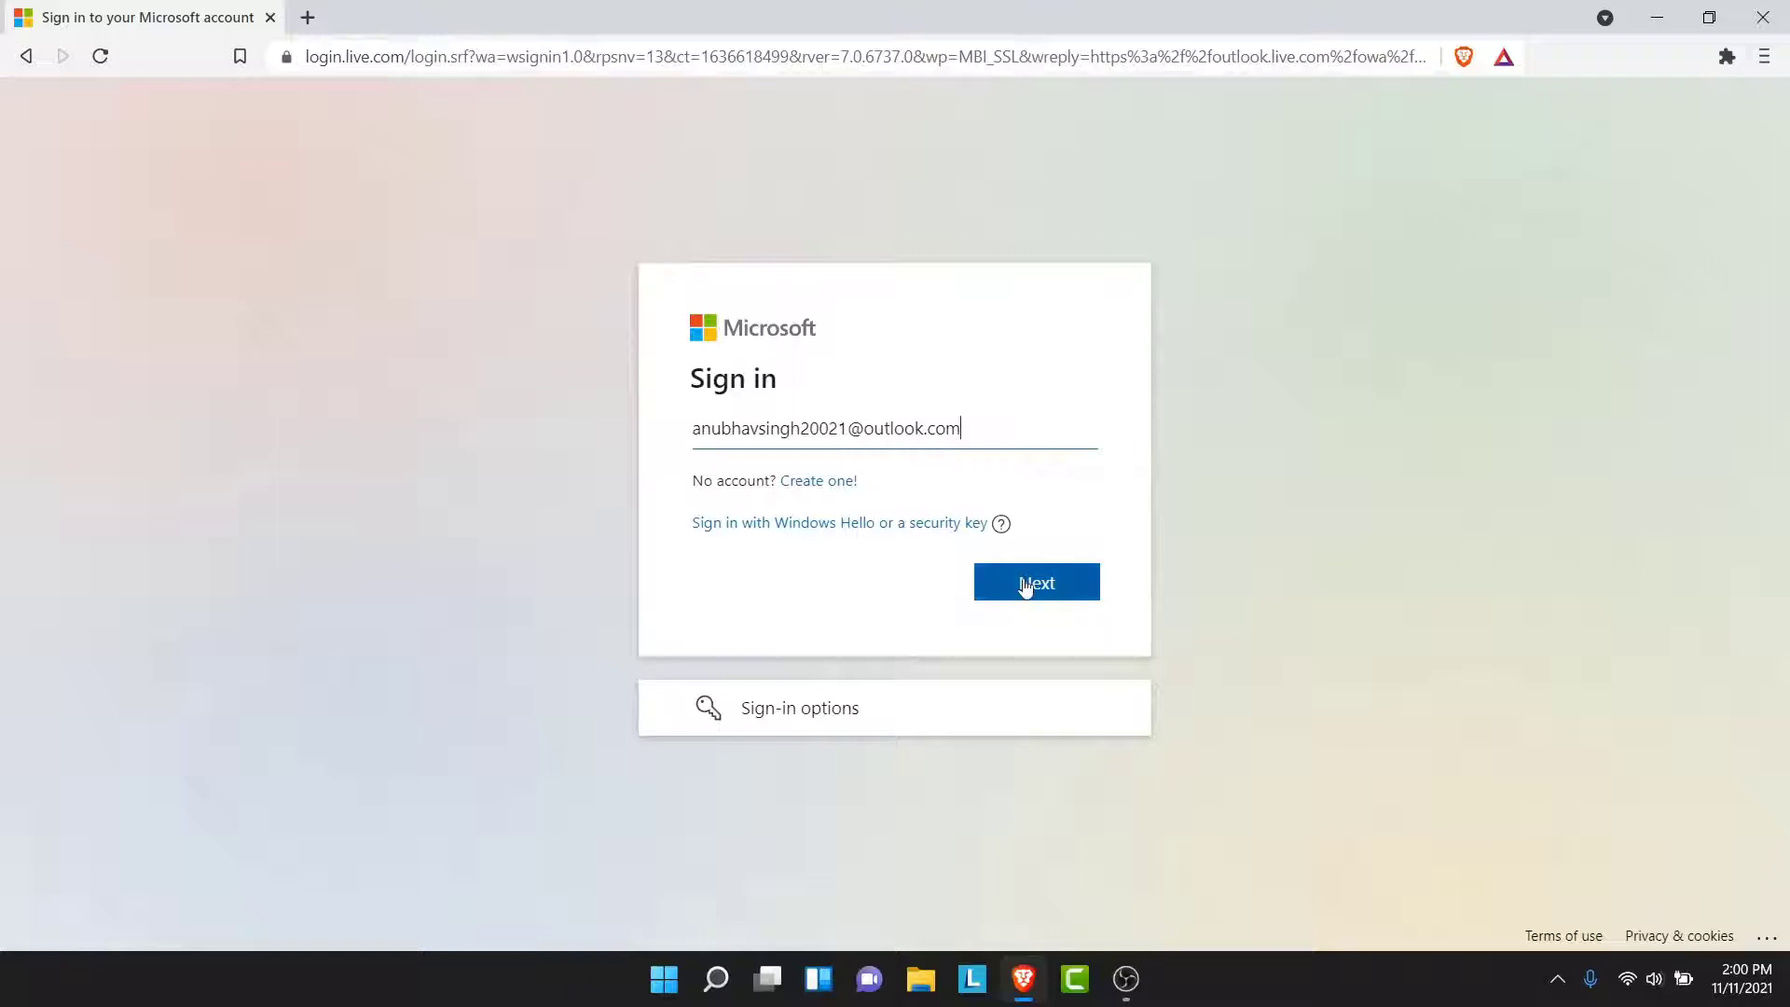
pyautogui.click(1022, 584)
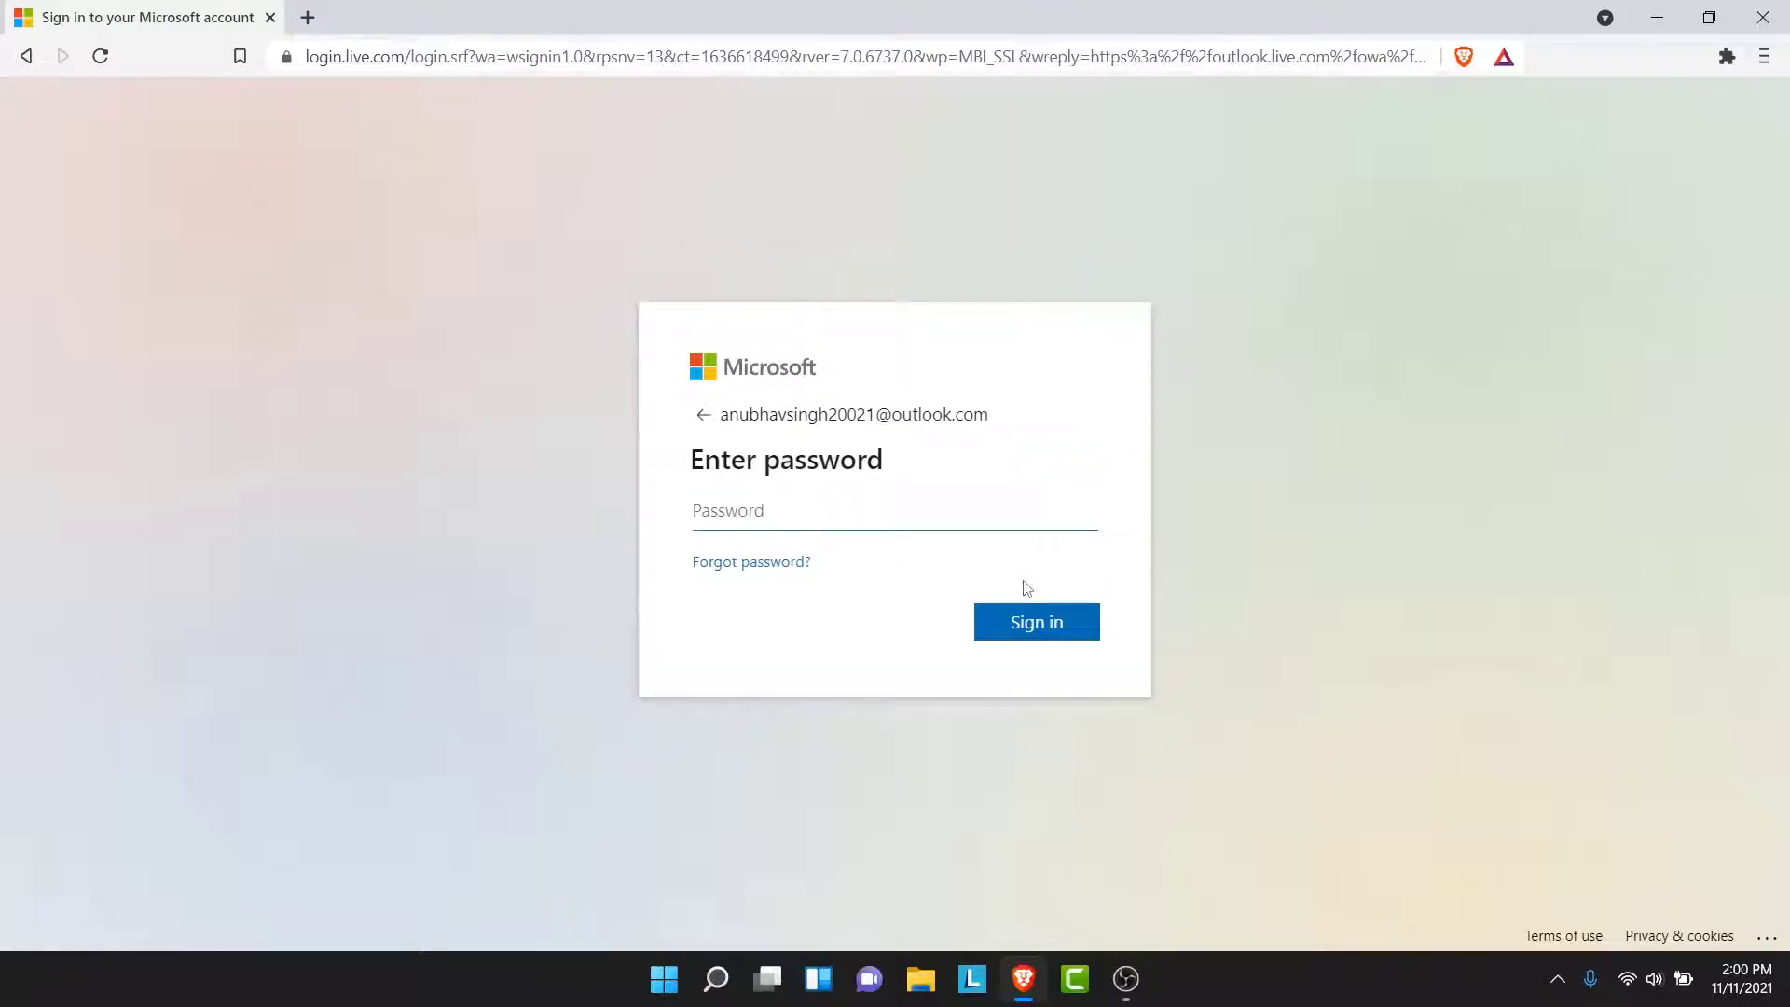
pyautogui.write('*')
pyautogui.write('**************')
# Enter the account password to reach the 'Stay signed in?' prompt.
pyautogui.press('Return')
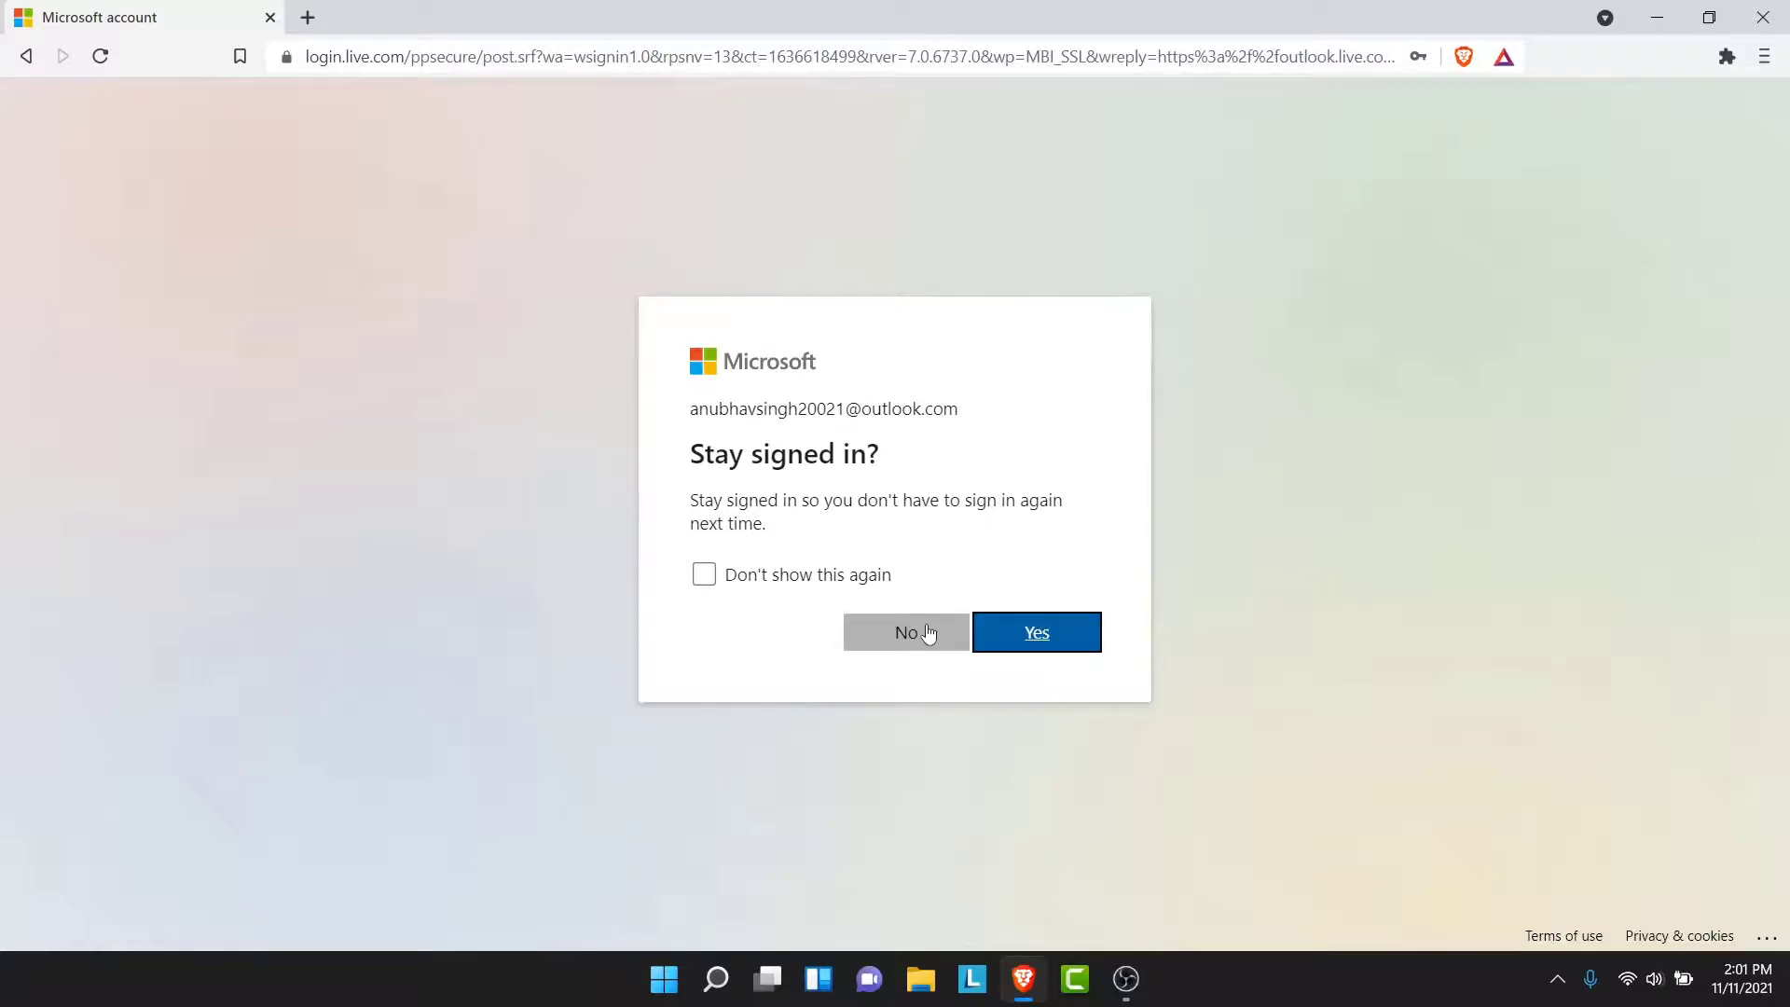
pyautogui.click(1031, 640)
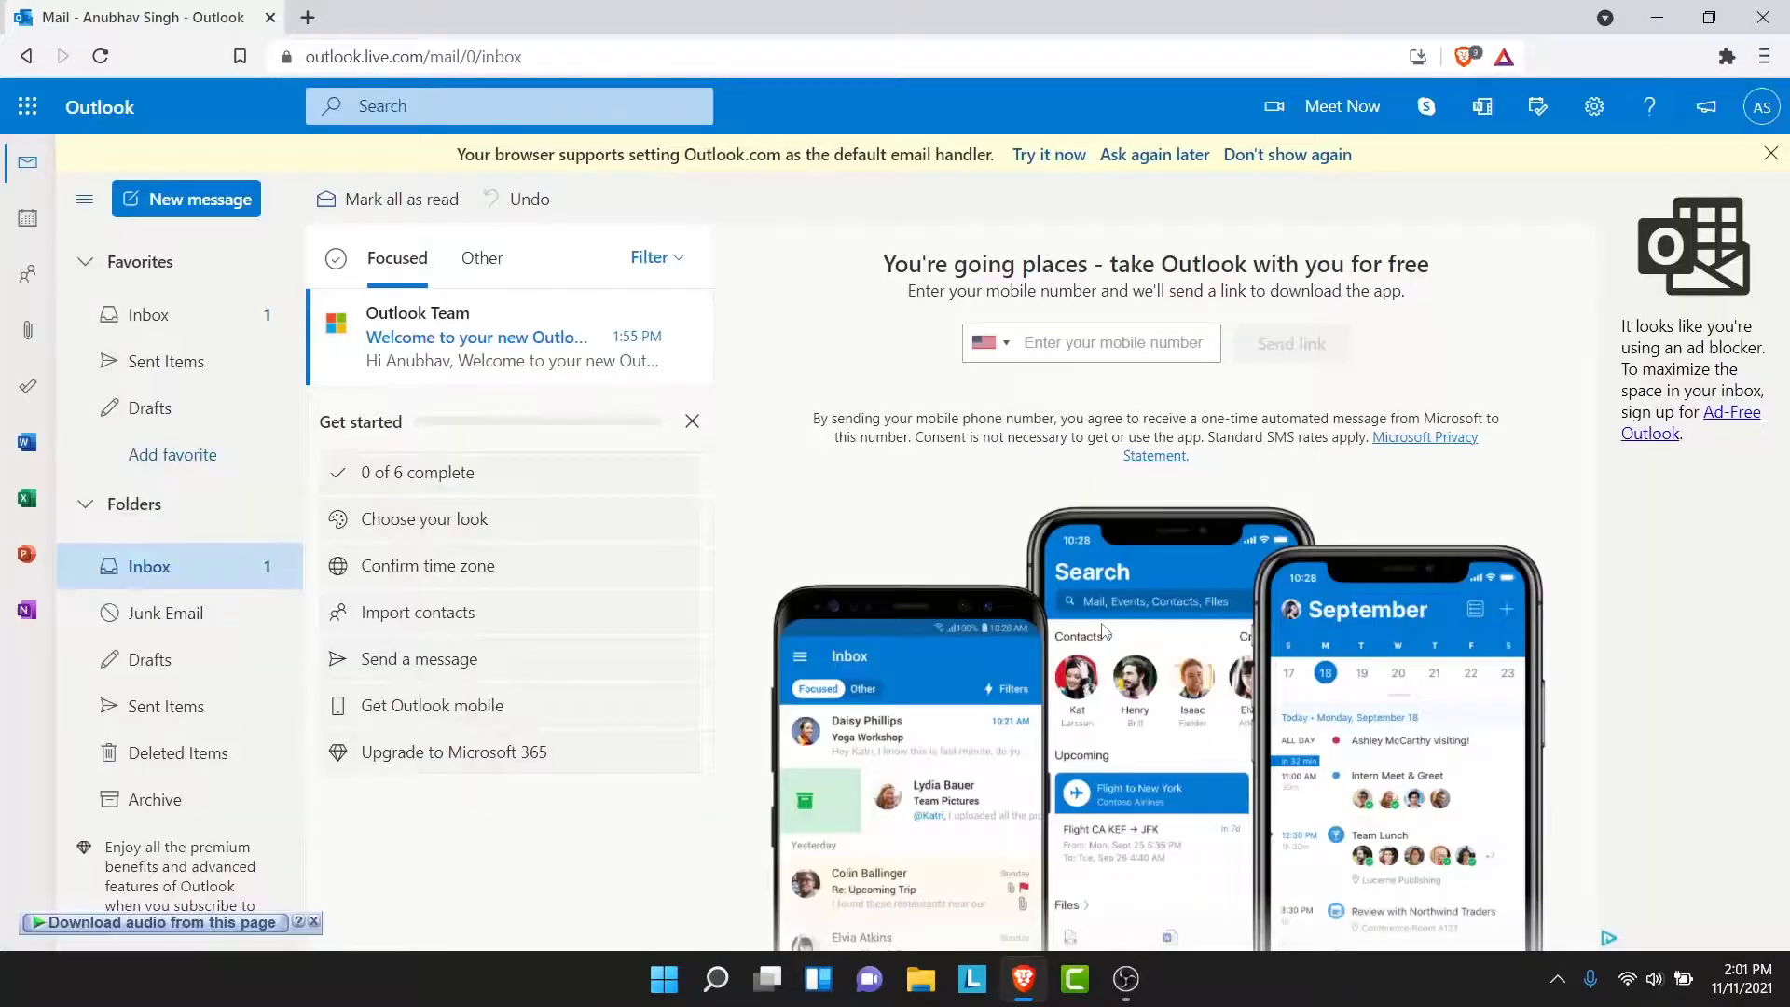